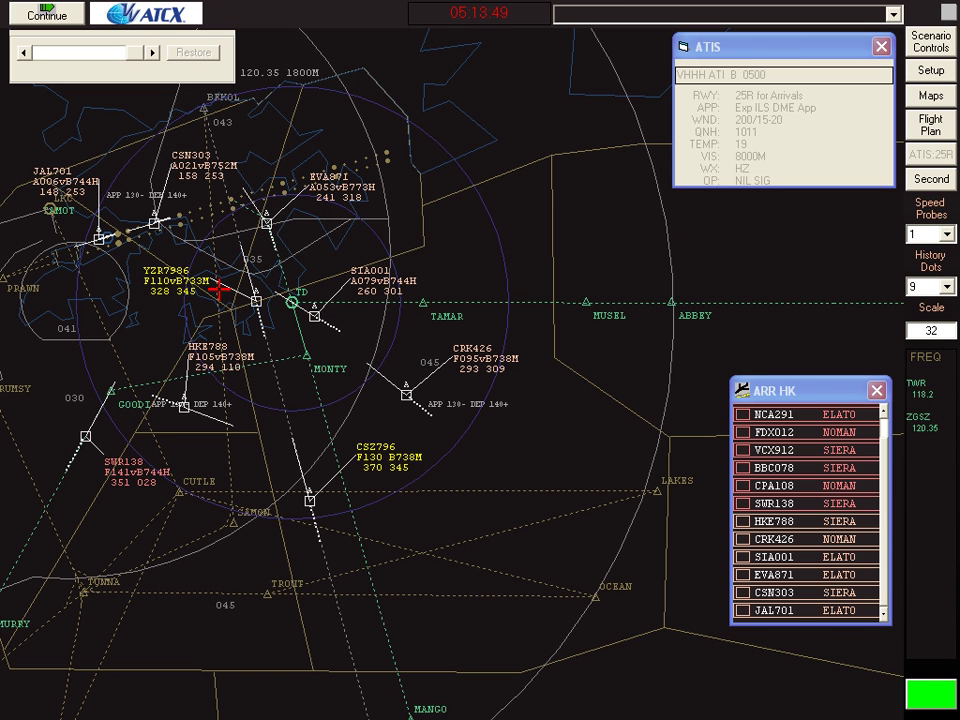
# Check the speed details of aircraft CRK426 on the radar display.
pyautogui.moveTo(164, 264)
pyautogui.moveTo(469, 369)
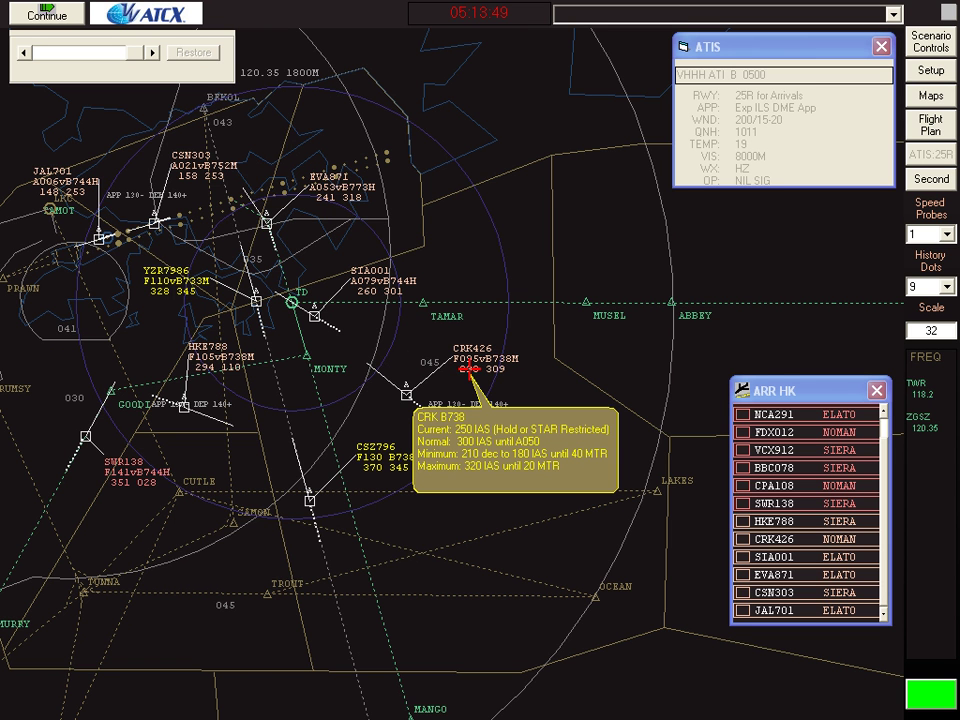
pyautogui.click(500, 446)
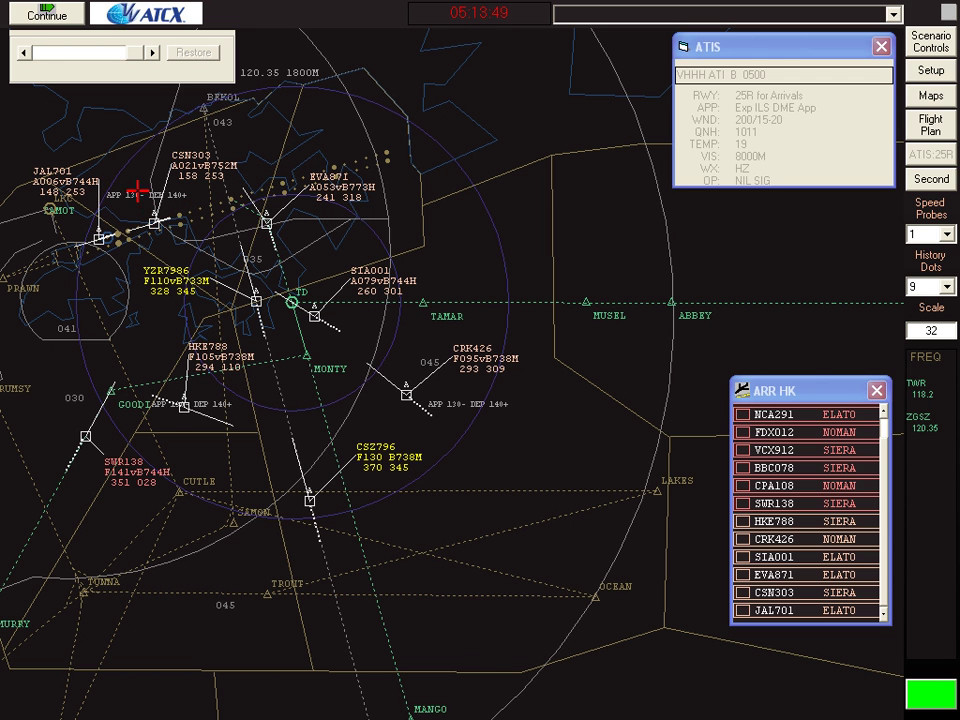
# Rewind the recorded traffic to about 05:09:54 to review the sequence, and restore the current situation.
pyautogui.click(22, 52)
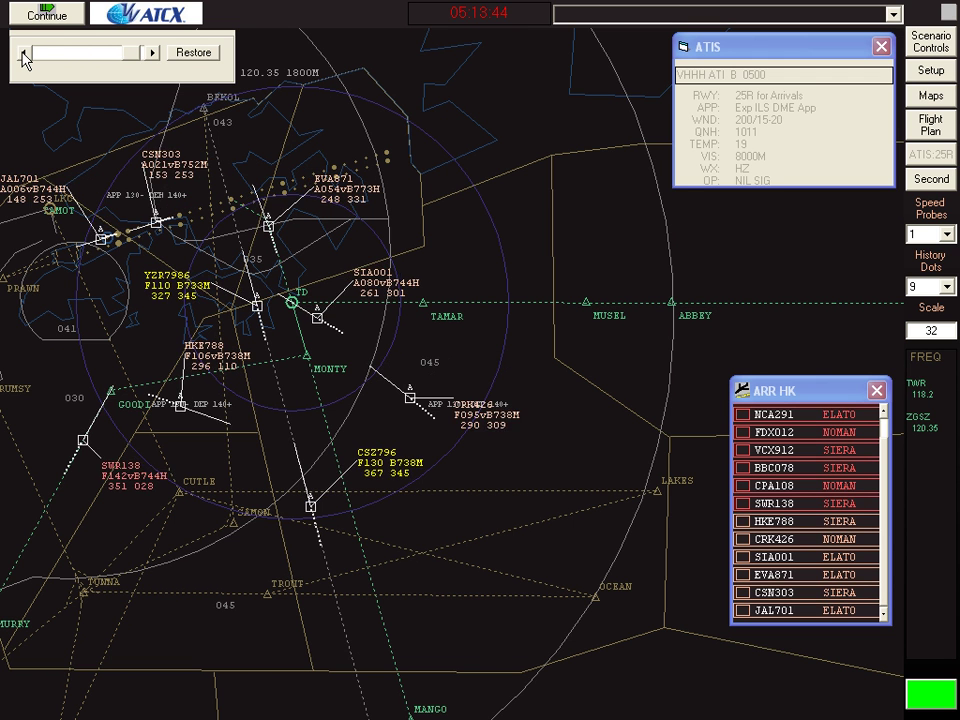
pyautogui.moveTo(22, 53); pyautogui.dragTo(22, 53)
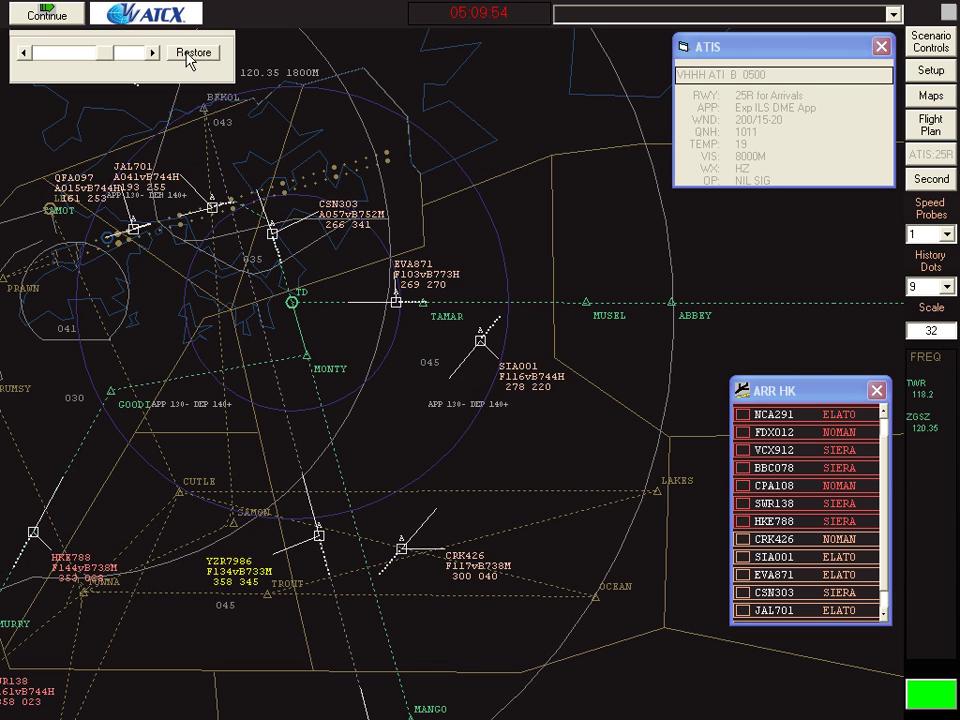
pyautogui.click(190, 52)
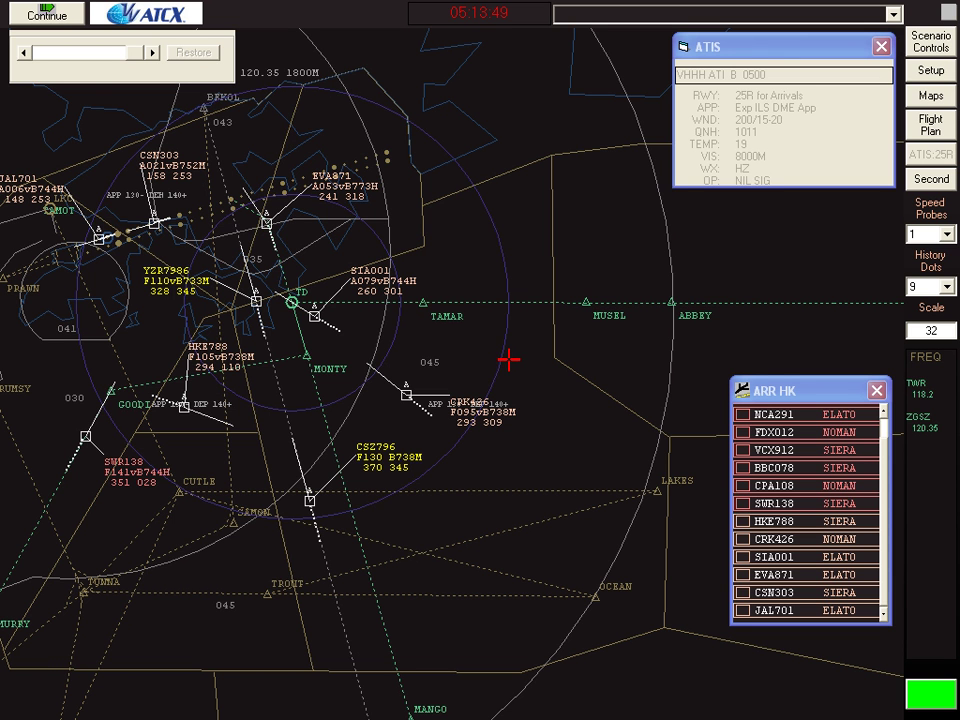
# Resume the simulation with CRK426's data label moved northeast of its symbol, and instruct YZR7986 to descend to 070.
pyautogui.click(46, 14)
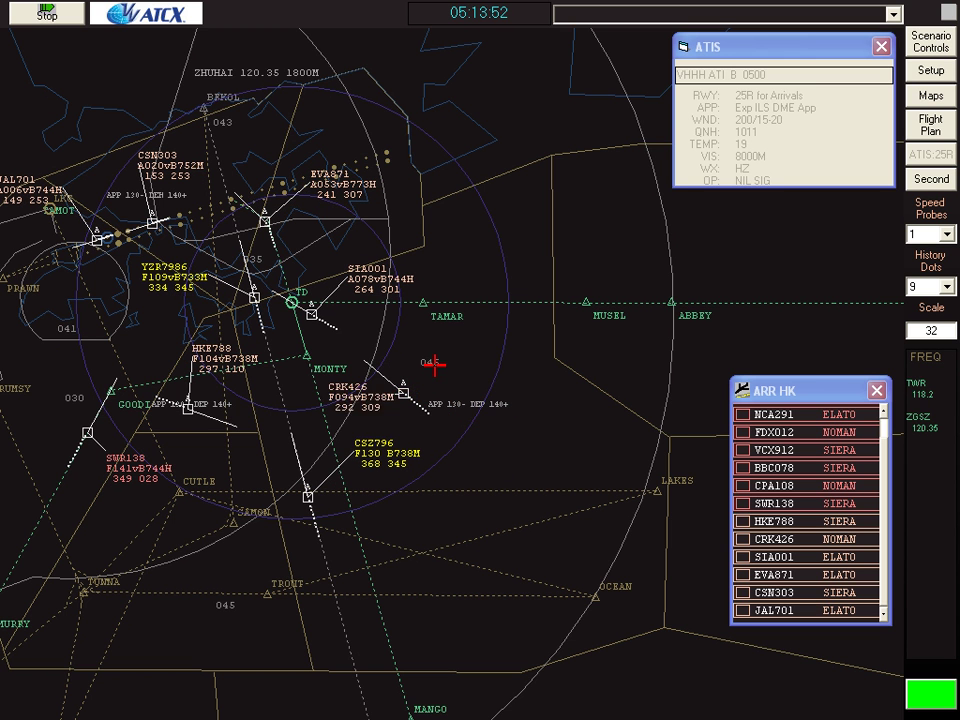
pyautogui.moveTo(406, 393); pyautogui.dragTo(441, 360)
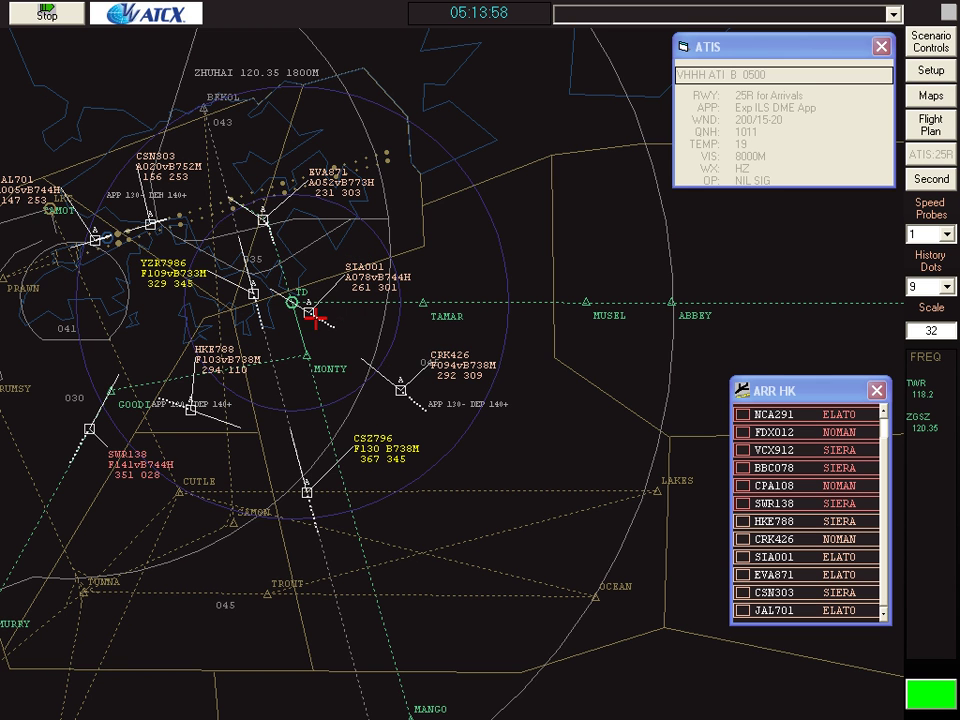
pyautogui.press('space')
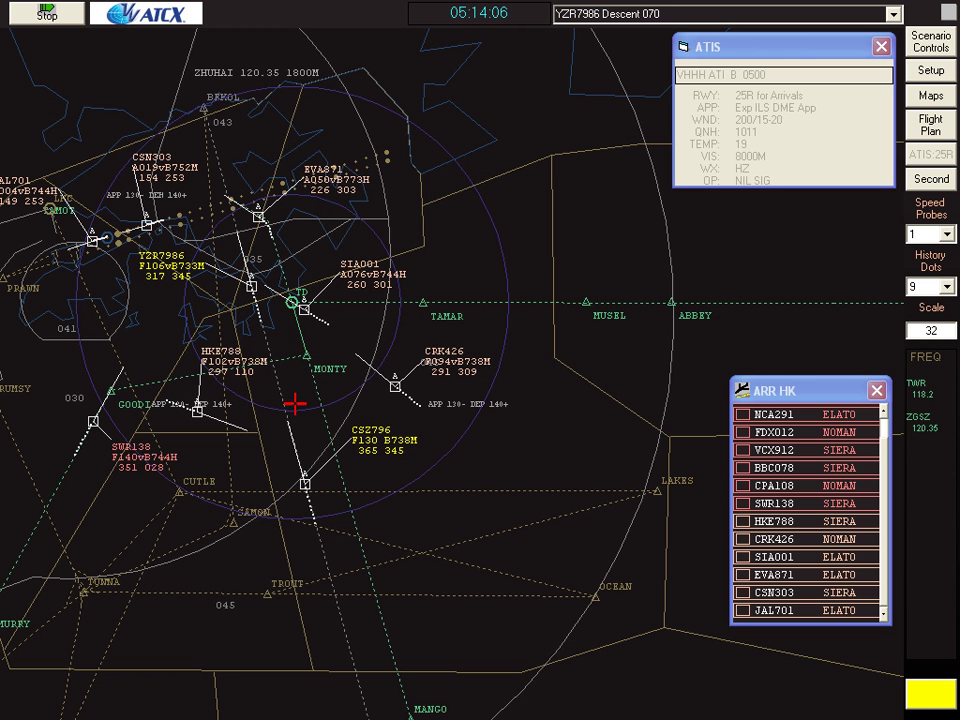
# Move CSZ796's data label east of its symbol and instruct HKE788 to turn left heading 090.
pyautogui.moveTo(305, 484); pyautogui.dragTo(358, 482)
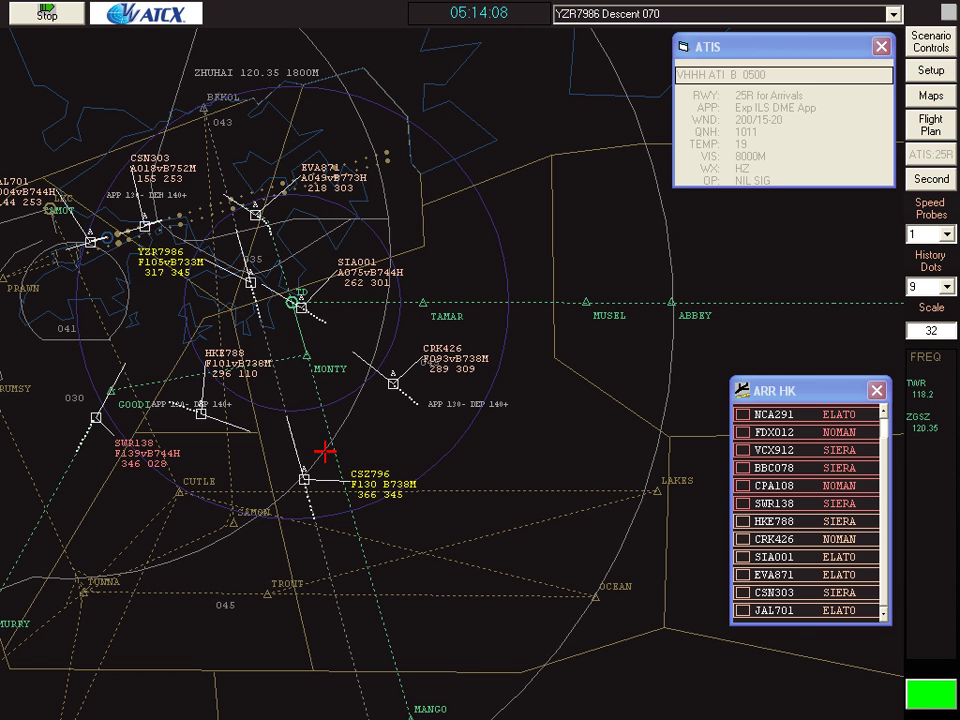
pyautogui.press('space')
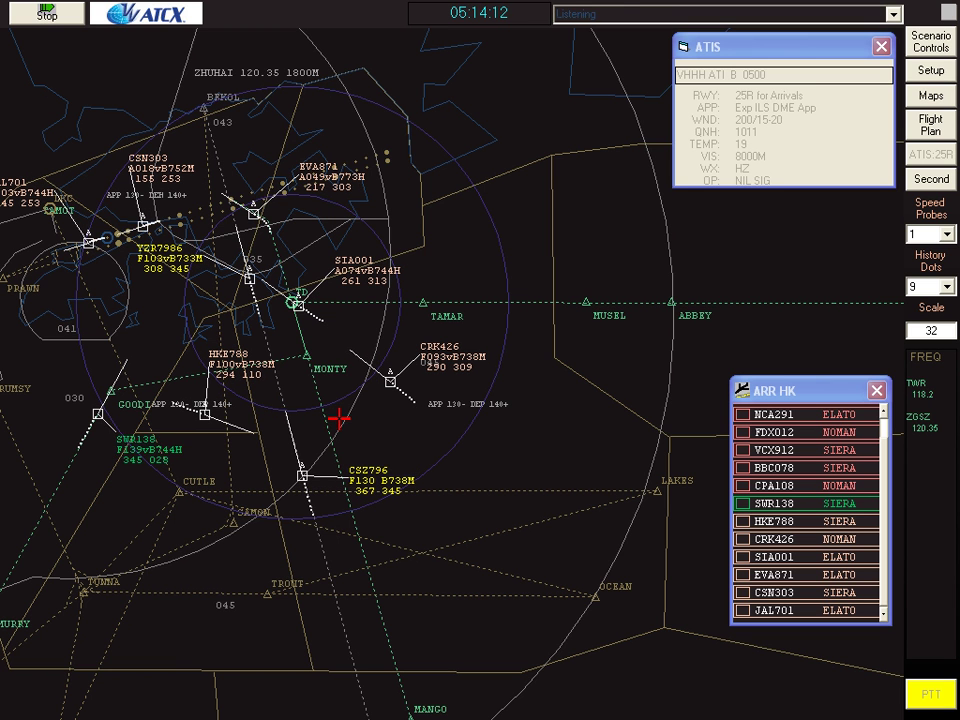
pyautogui.press('space')
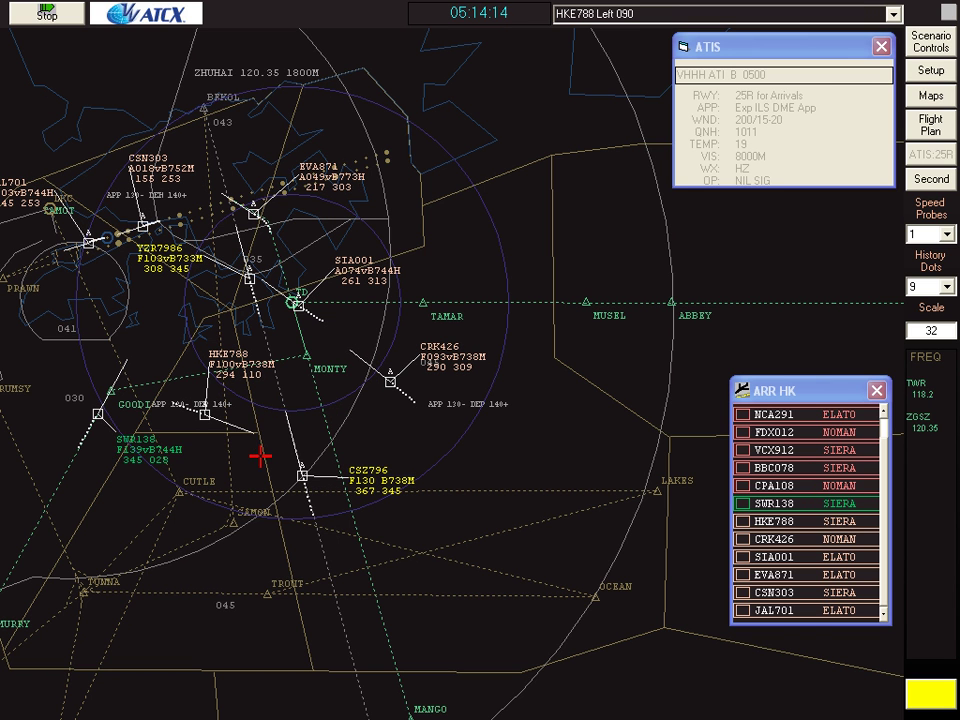
# Accept SWR138, shift CSN303's label farther west, and instruct SWR138 to turn right heading 110 and descend to 070.
pyautogui.click(105, 411)
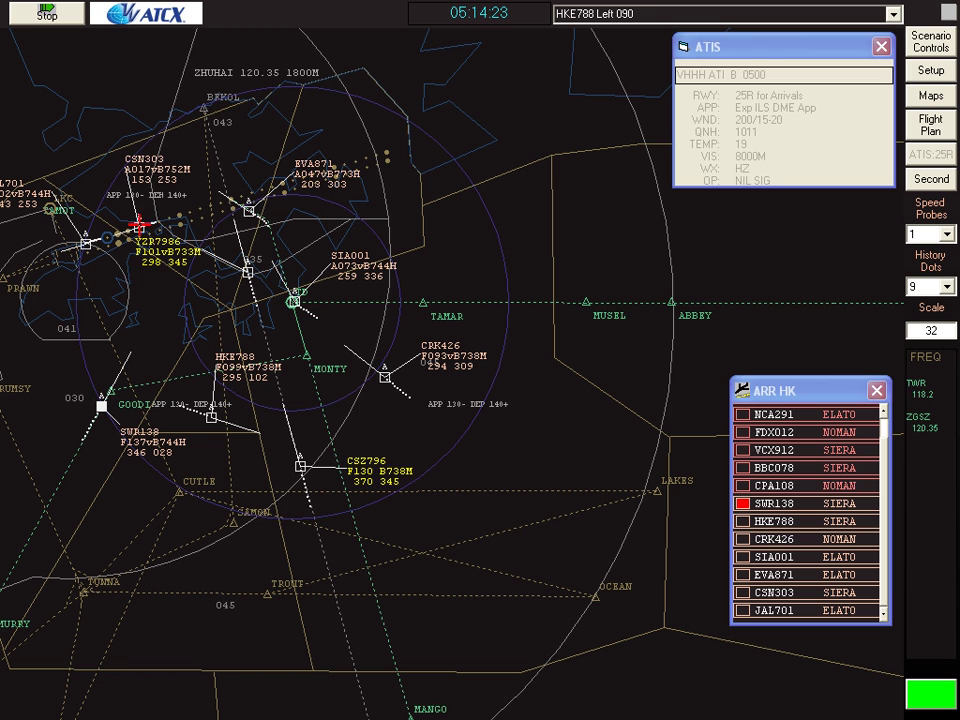
pyautogui.moveTo(139, 161); pyautogui.dragTo(60, 162)
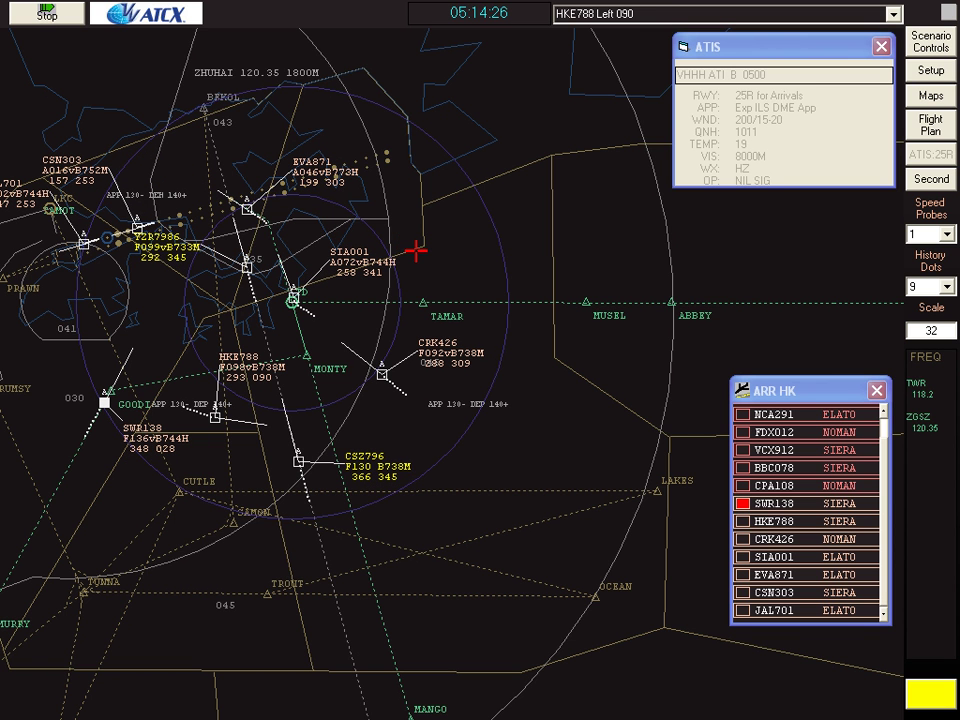
pyautogui.press('space')
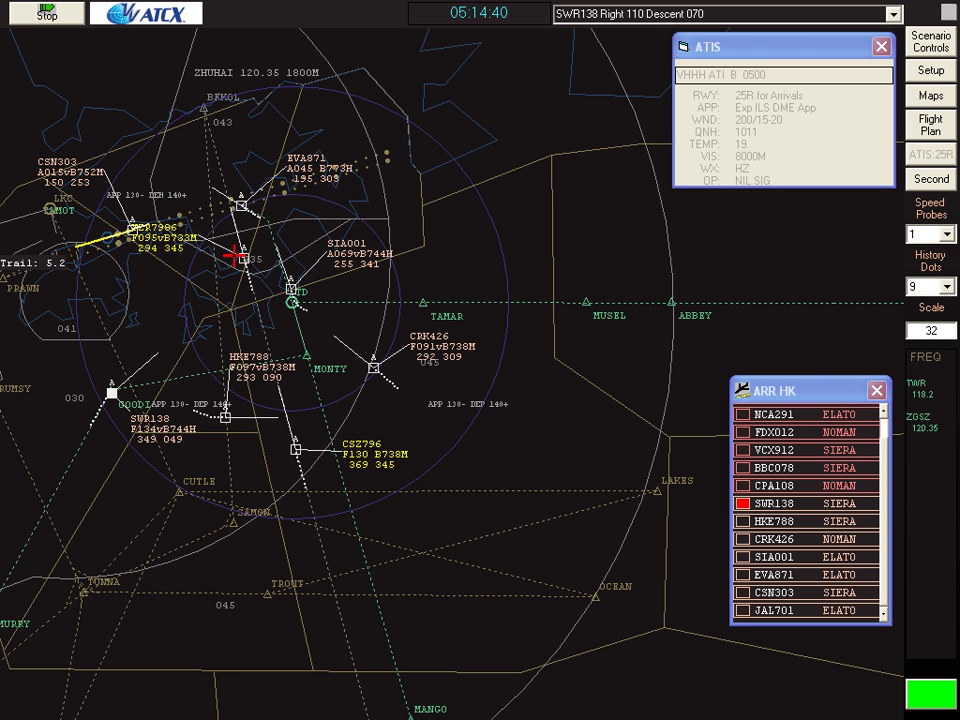
# Move the YZR7986 and HKE788 labels southwest of their symbols and instruct CSZ796 to descend to 110.
pyautogui.moveTo(243, 259); pyautogui.dragTo(172, 282)
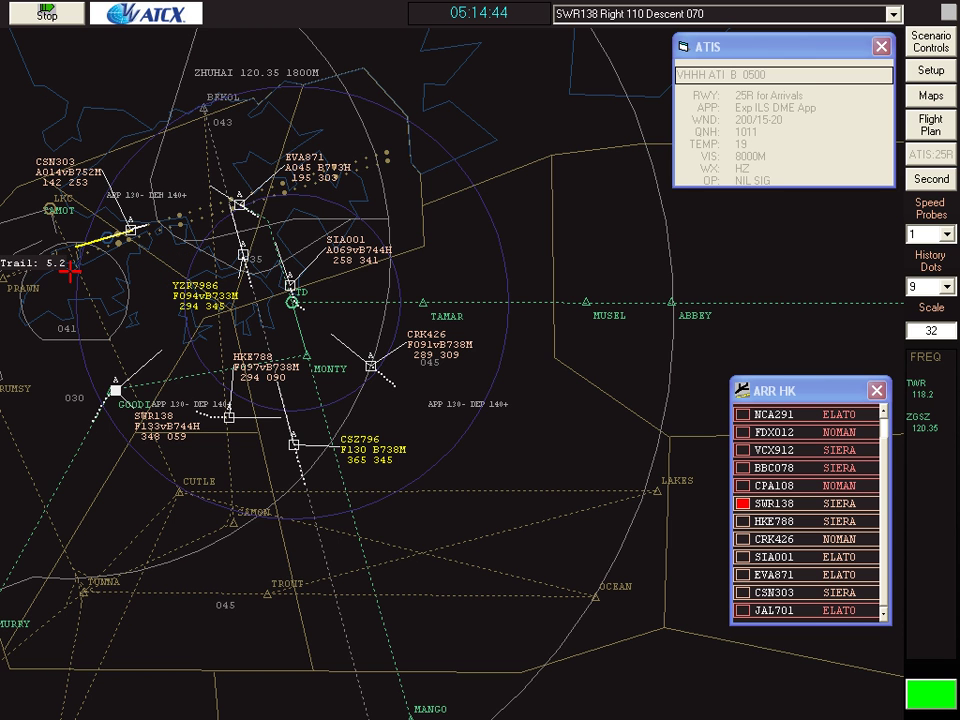
pyautogui.moveTo(227, 416); pyautogui.dragTo(190, 483)
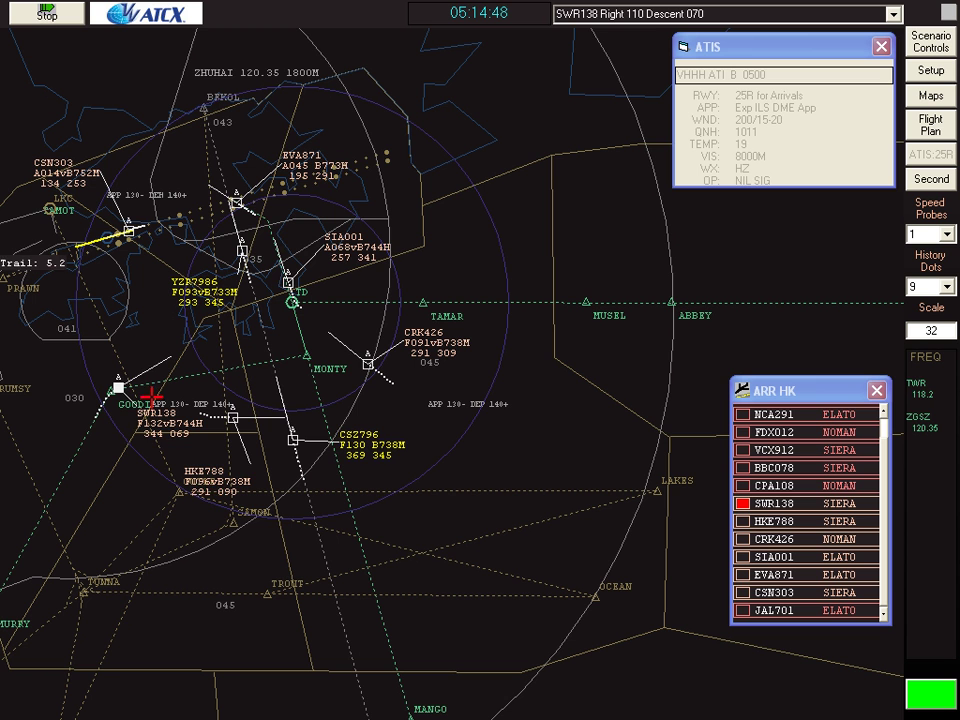
pyautogui.press('space')
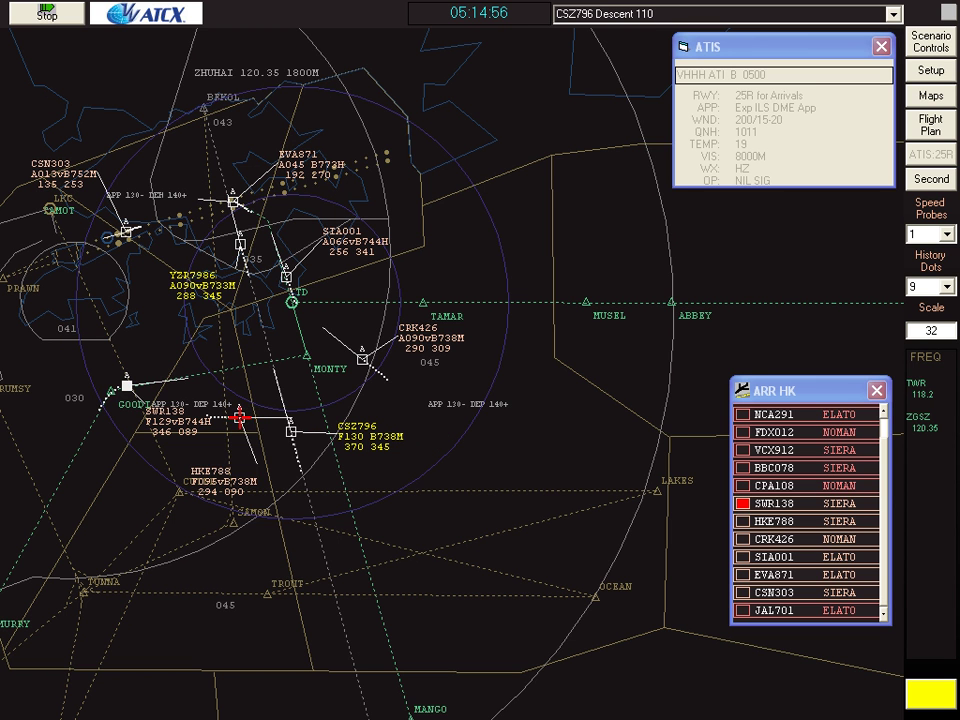
# Move SWR138's label northwest of its symbol and YZR7986's label farther west, and instruct SIA001 to reduce speed to 190 knots.
pyautogui.click(130, 387)
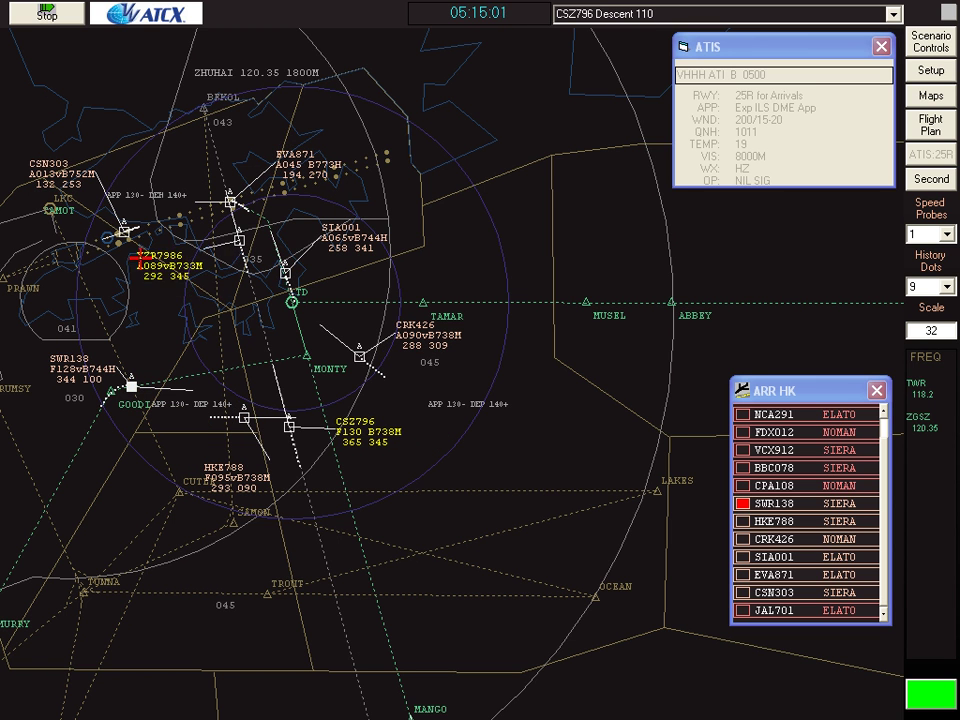
pyautogui.click(239, 238)
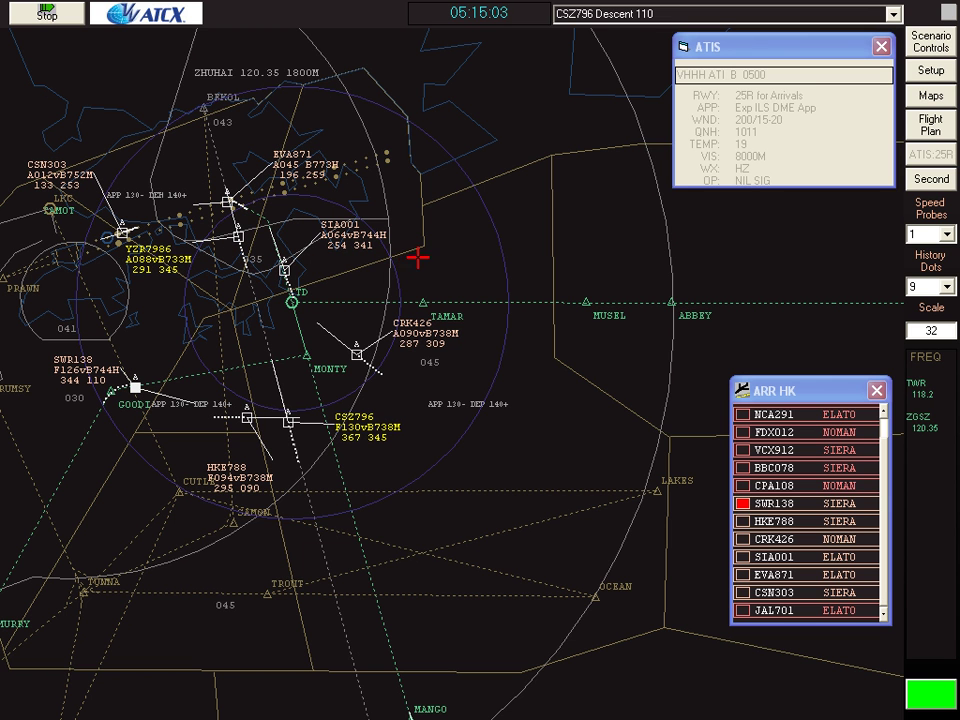
pyautogui.press('space')
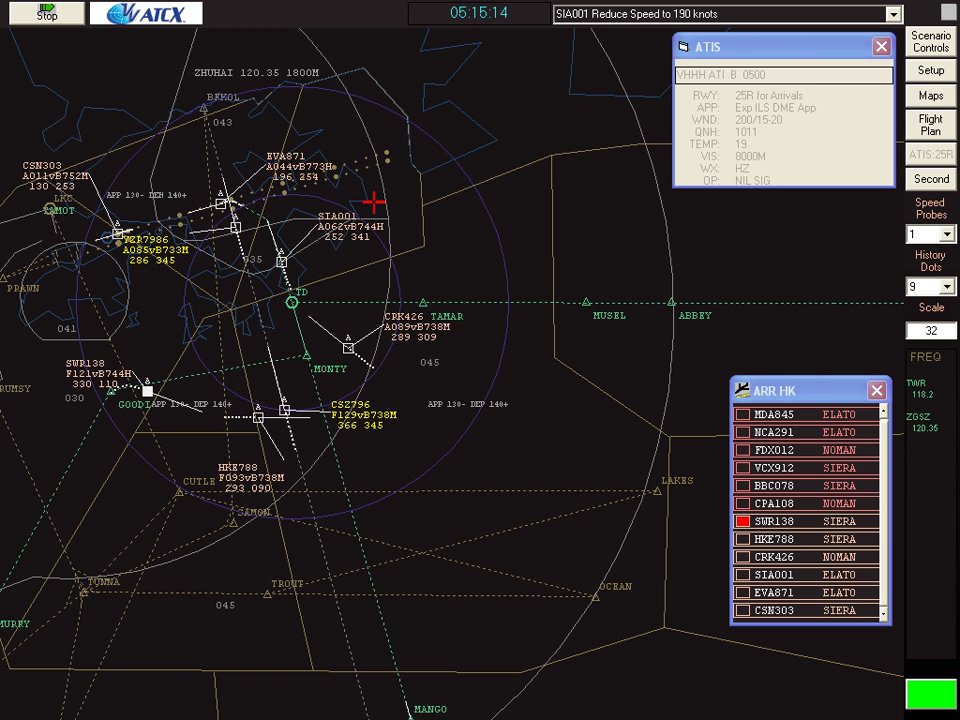
# Issue YZR7986 the instruction Descent S0180, and rearrange the overlapping CSZ796, SWR138, EVA871 and YZR7986 labels.
pyautogui.press('space')
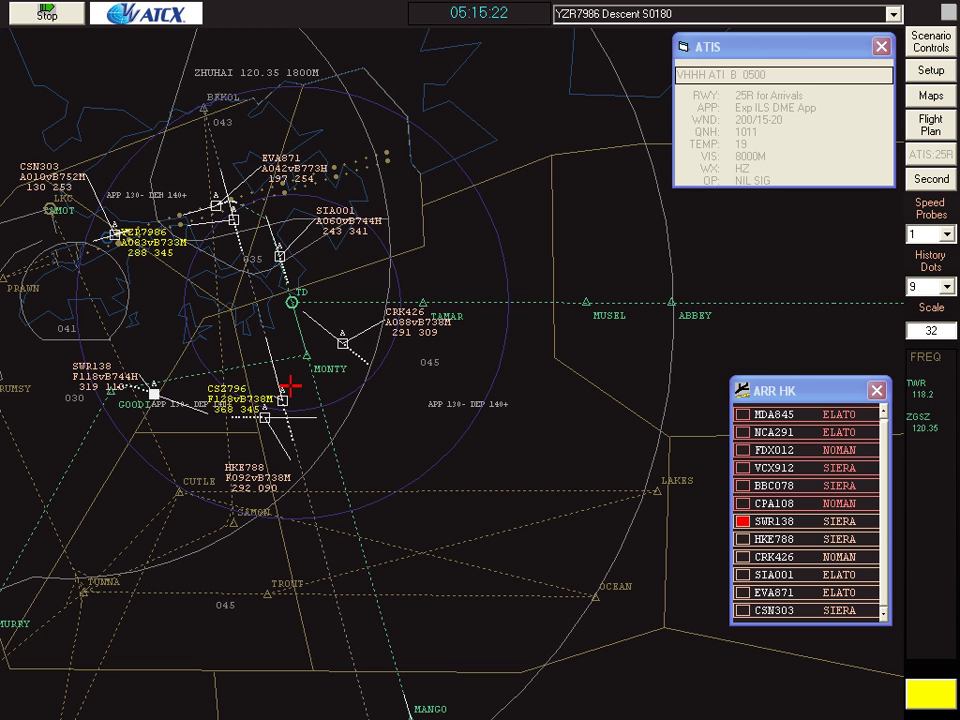
pyautogui.moveTo(282, 402); pyautogui.dragTo(303, 369)
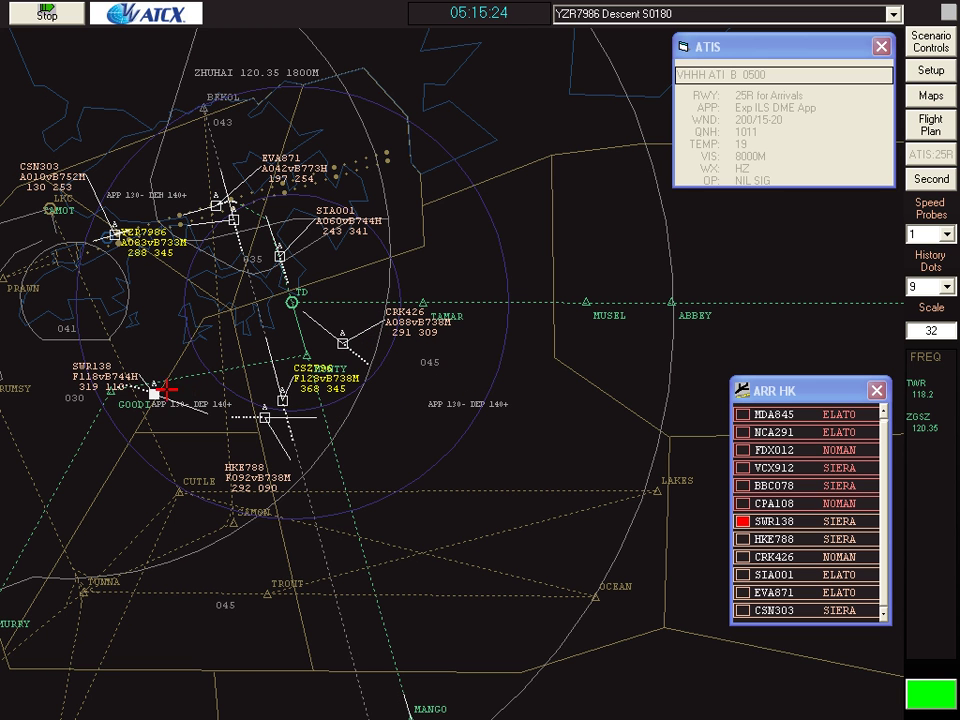
pyautogui.click(154, 396)
pyautogui.moveTo(215, 206); pyautogui.dragTo(184, 163)
pyautogui.moveTo(240, 219); pyautogui.dragTo(287, 181)
pyautogui.moveTo(280, 394); pyautogui.dragTo(106, 366)
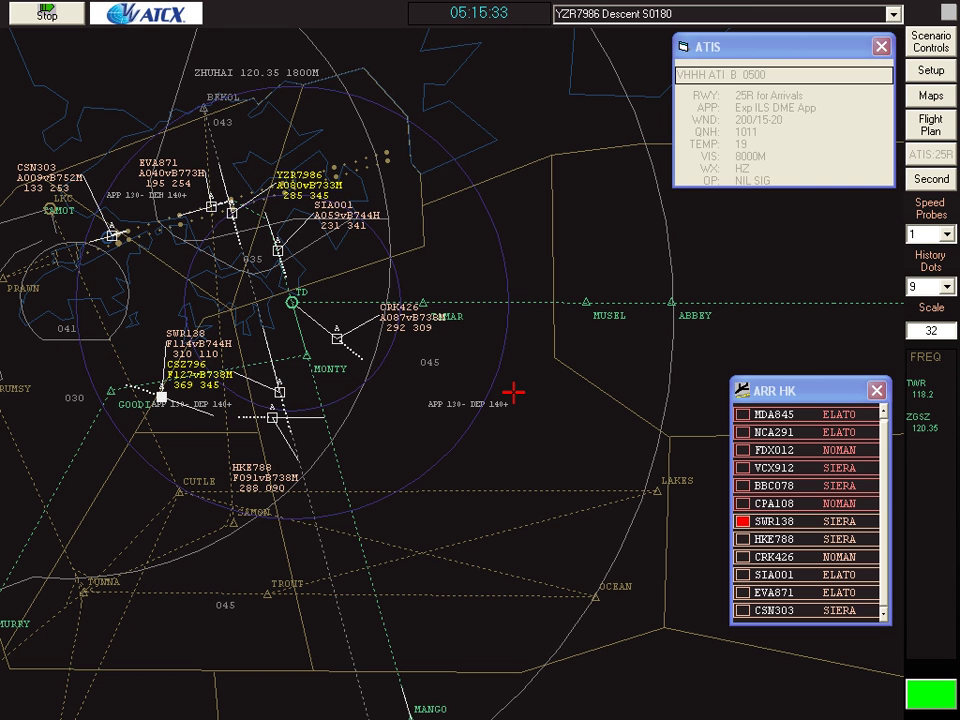
# Instruct HKE788 to turn left heading 070, and separate the labels with CSZ796's to the east and SWR138's below its symbol.
pyautogui.press('space')
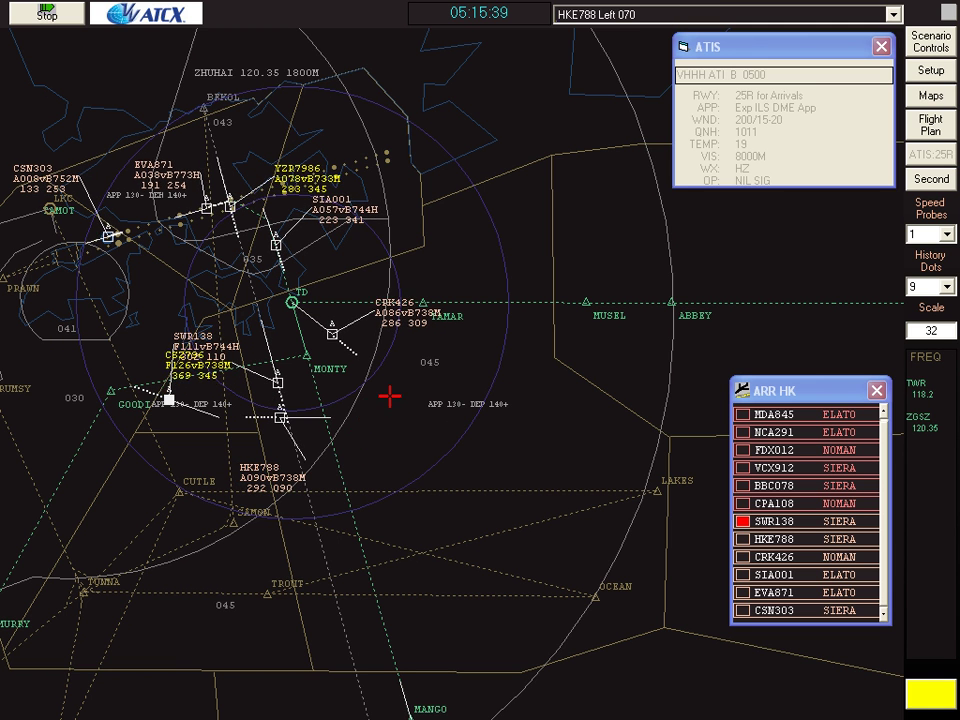
pyautogui.moveTo(205, 360); pyautogui.dragTo(366, 384)
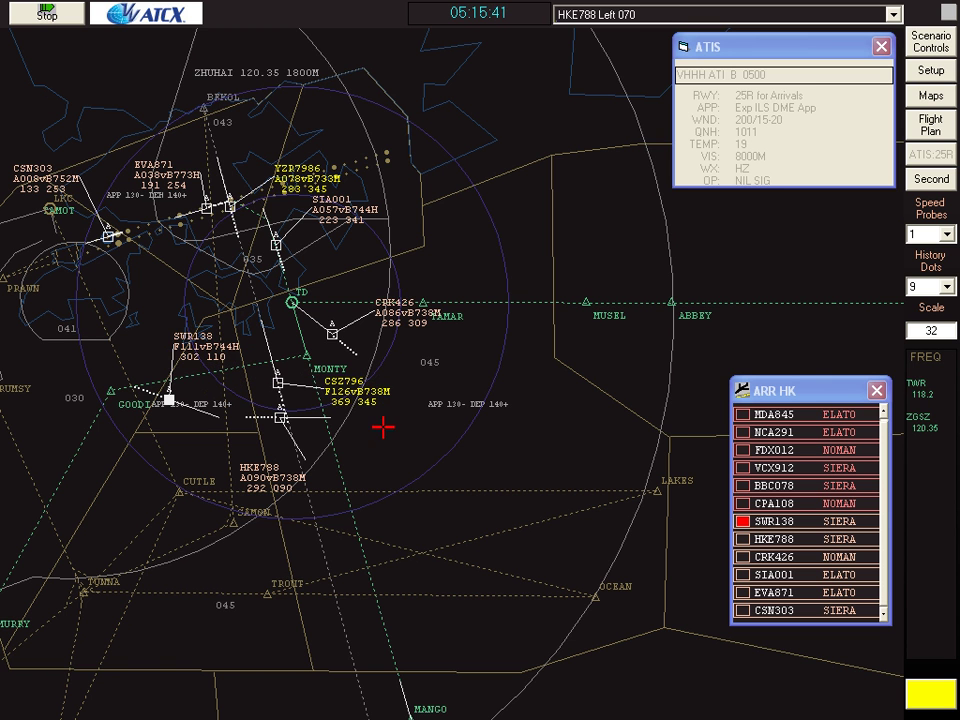
pyautogui.moveTo(200, 348); pyautogui.dragTo(172, 450)
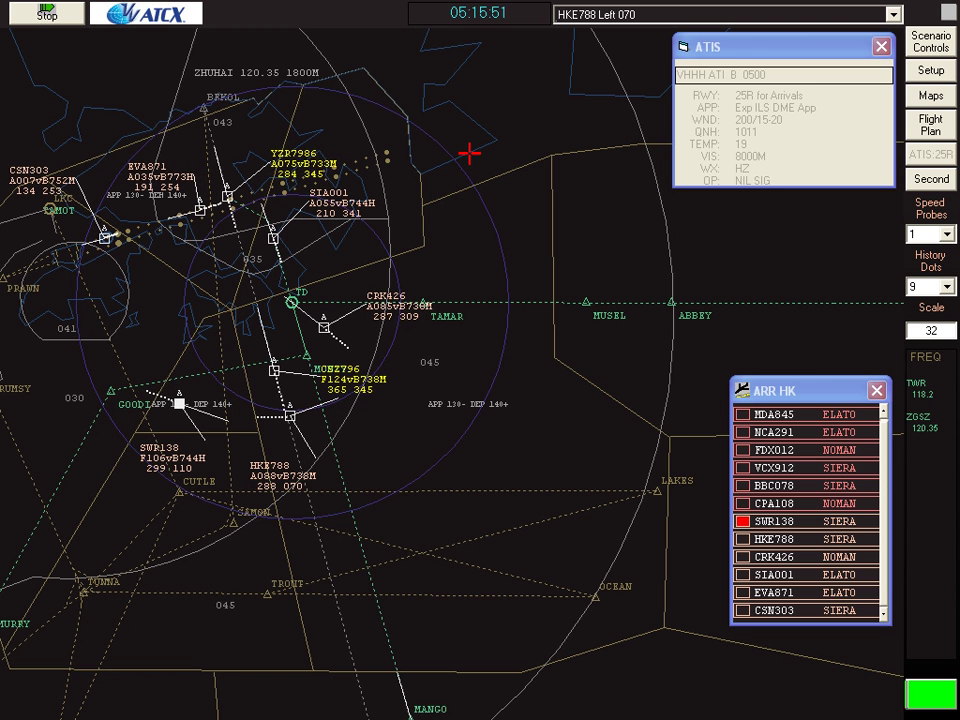
# Instruct YZR7986 to contact the next unit on 120.35, and move the HKE788 and SIA001 labels east and CSZ796's northwest.
pyautogui.press('space')
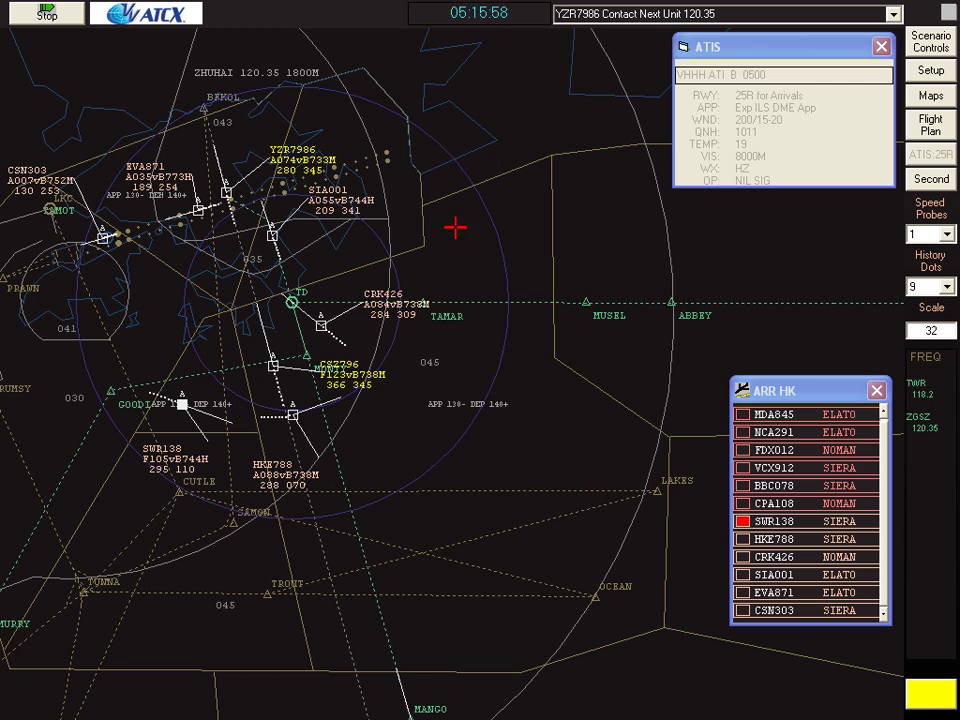
pyautogui.moveTo(299, 414); pyautogui.dragTo(365, 415)
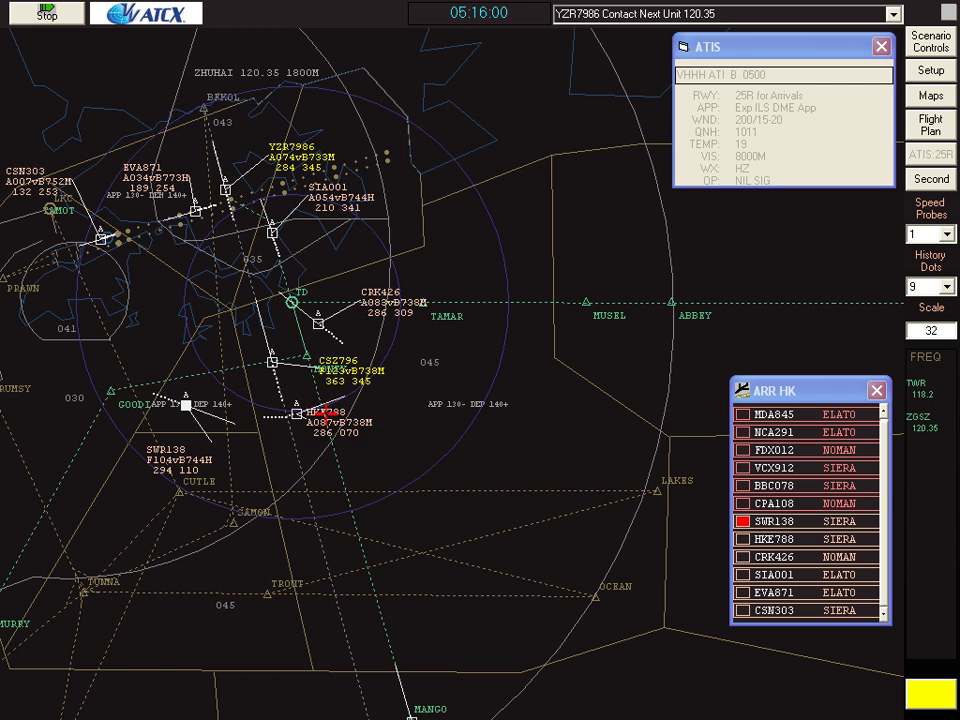
pyautogui.moveTo(272, 362); pyautogui.dragTo(183, 328)
pyautogui.moveTo(271, 229); pyautogui.dragTo(344, 225)
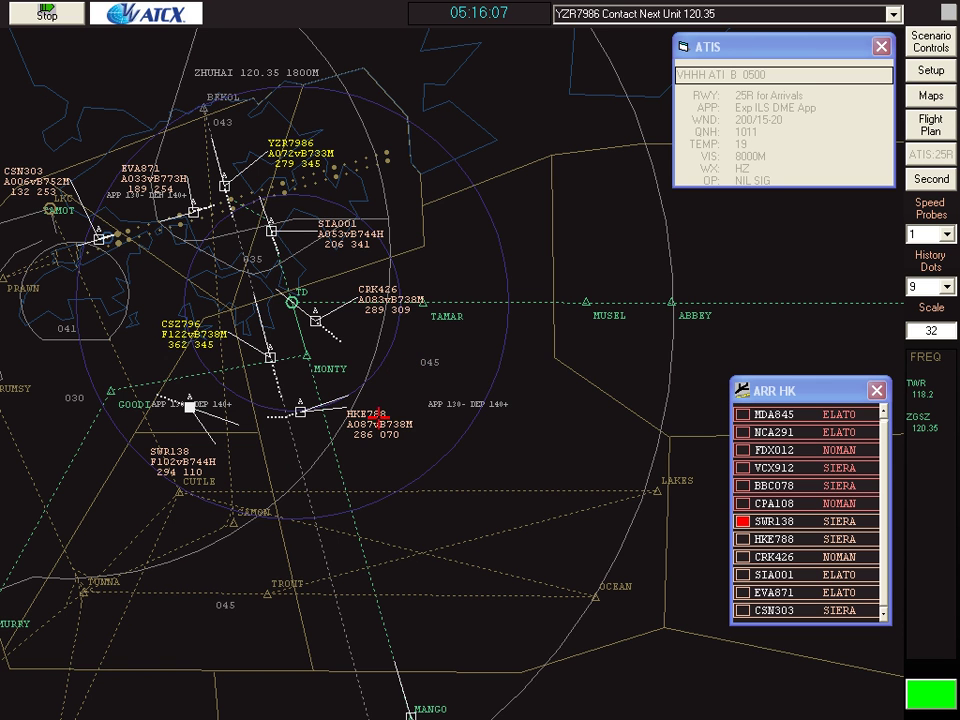
# Instruct SWR138 to turn left heading 090, and HKE788 to track direct TD, descend to 045 and fly the ILS approach.
pyautogui.press('space')
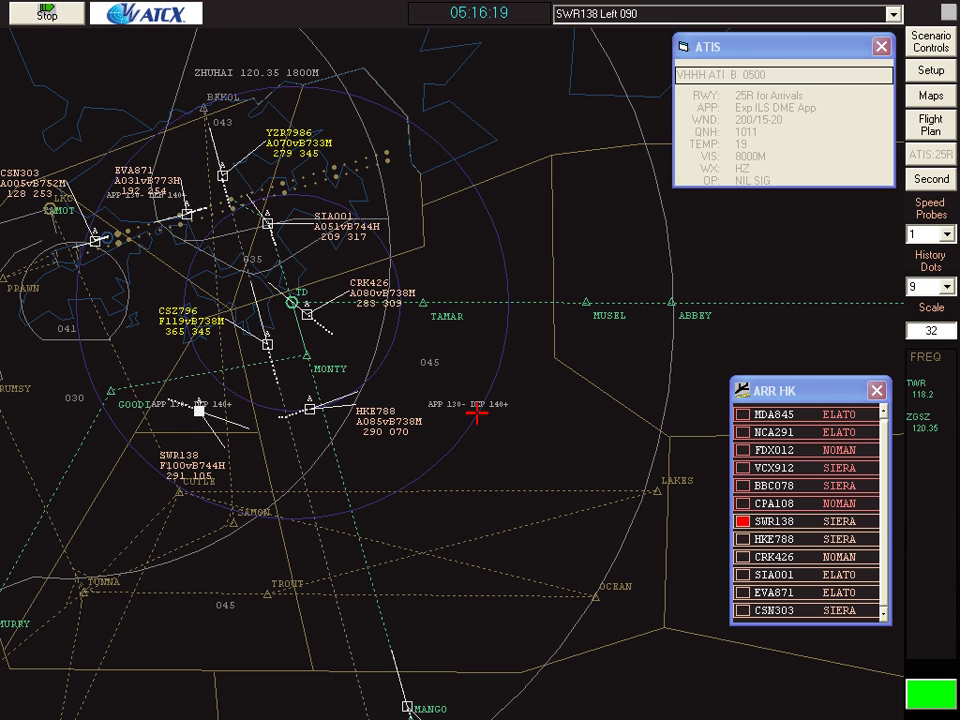
pyautogui.press('space')
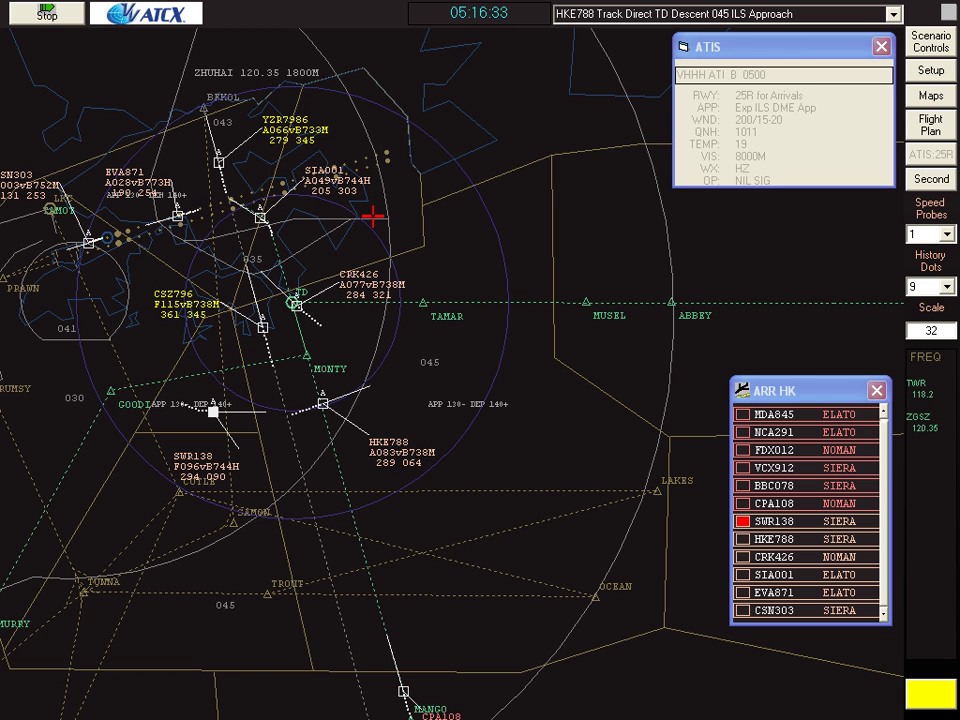
# Instruct CSZ796 to descend to 090 with QNH 1011, and shift CRK426's label closer to its symbol.
pyautogui.press('ctrl')
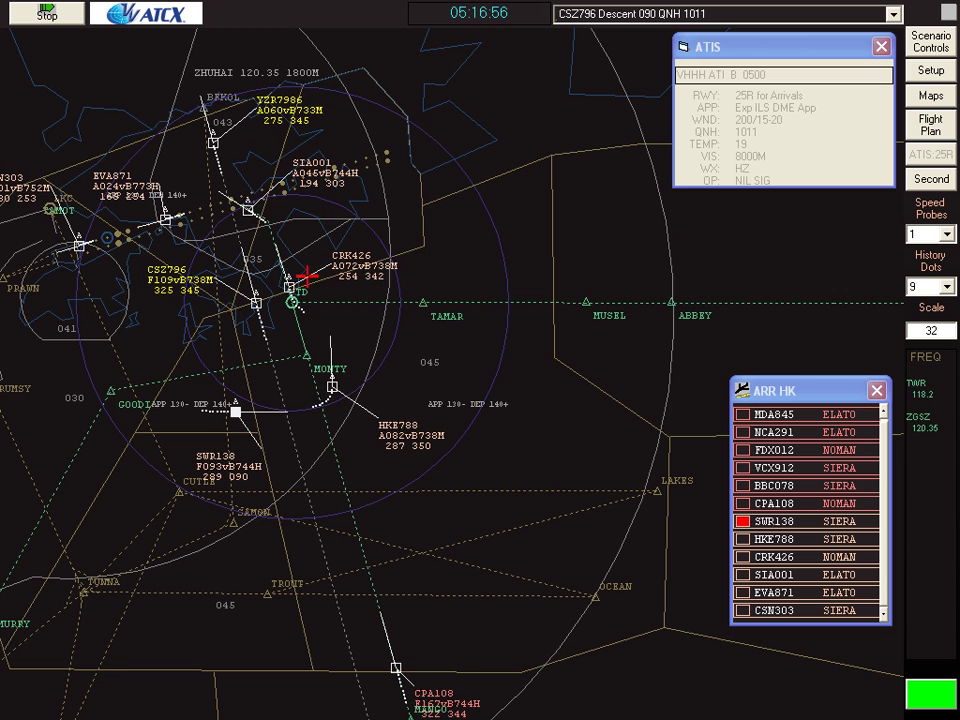
pyautogui.click(292, 290)
pyautogui.click(307, 281)
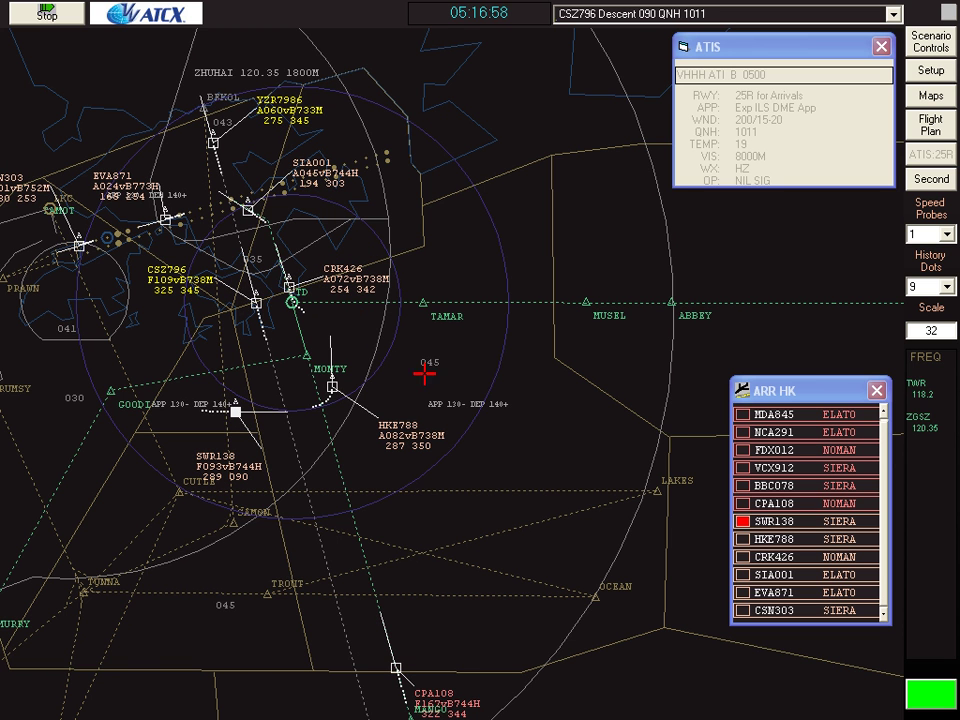
# Move CPA108's data label northeast of its symbol and accept the aircraft.
pyautogui.moveTo(396, 662); pyautogui.dragTo(439, 636)
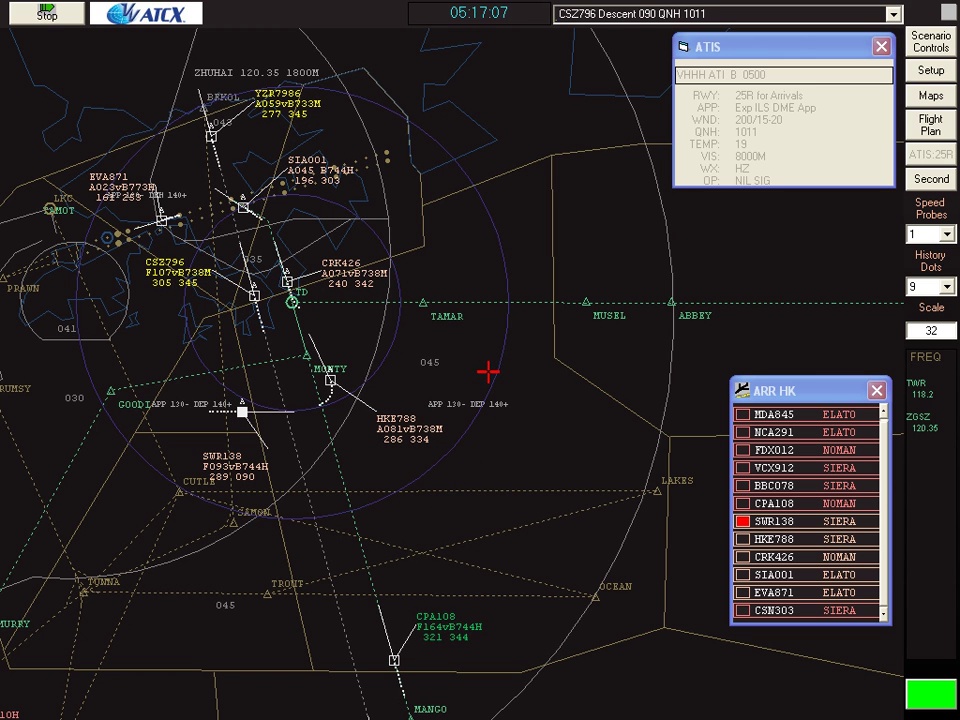
pyautogui.click(390, 659)
pyautogui.click(390, 659)
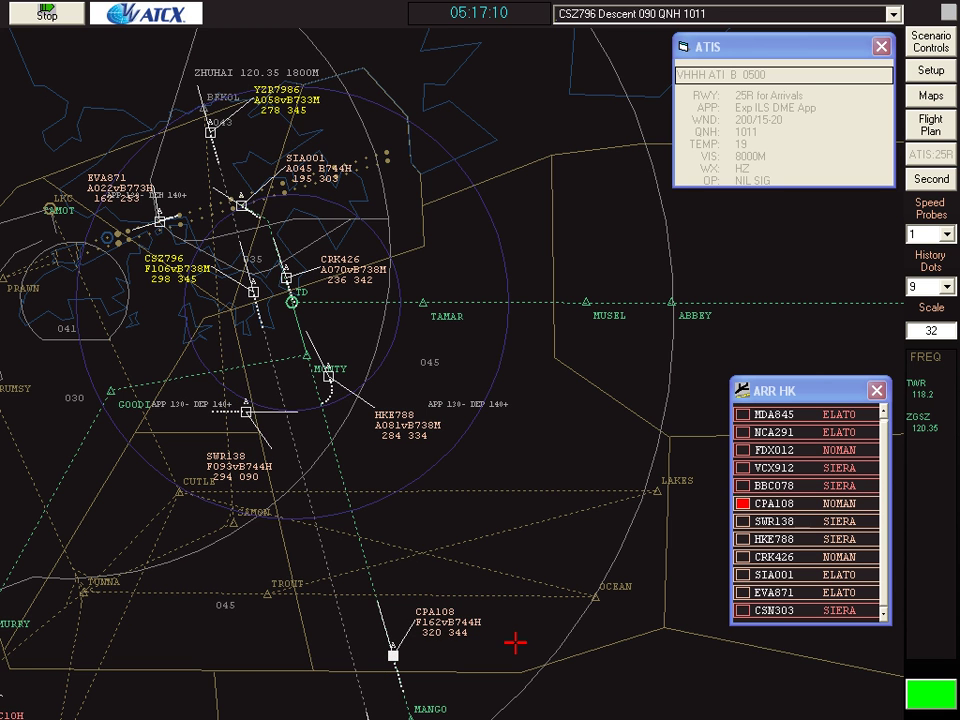
# Move HKE788's label northeast of its symbol, and instruct CPA108 to descend to 080 and SWR138 to turn left heading 070.
pyautogui.moveTo(333, 375); pyautogui.dragTo(393, 329)
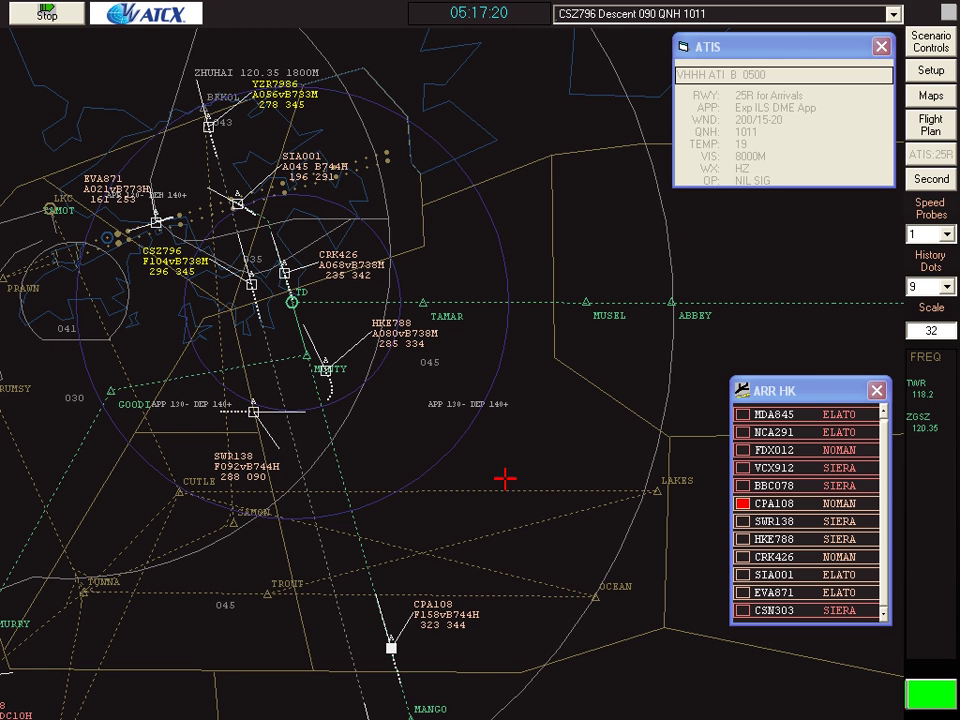
pyautogui.press('ctrl')
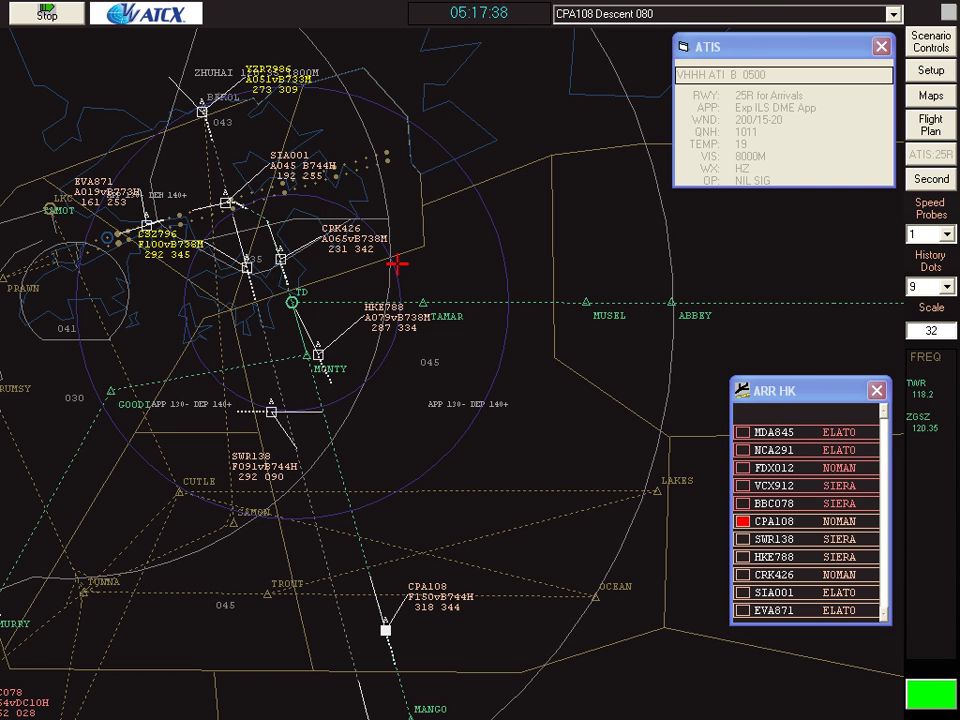
pyautogui.press('space')
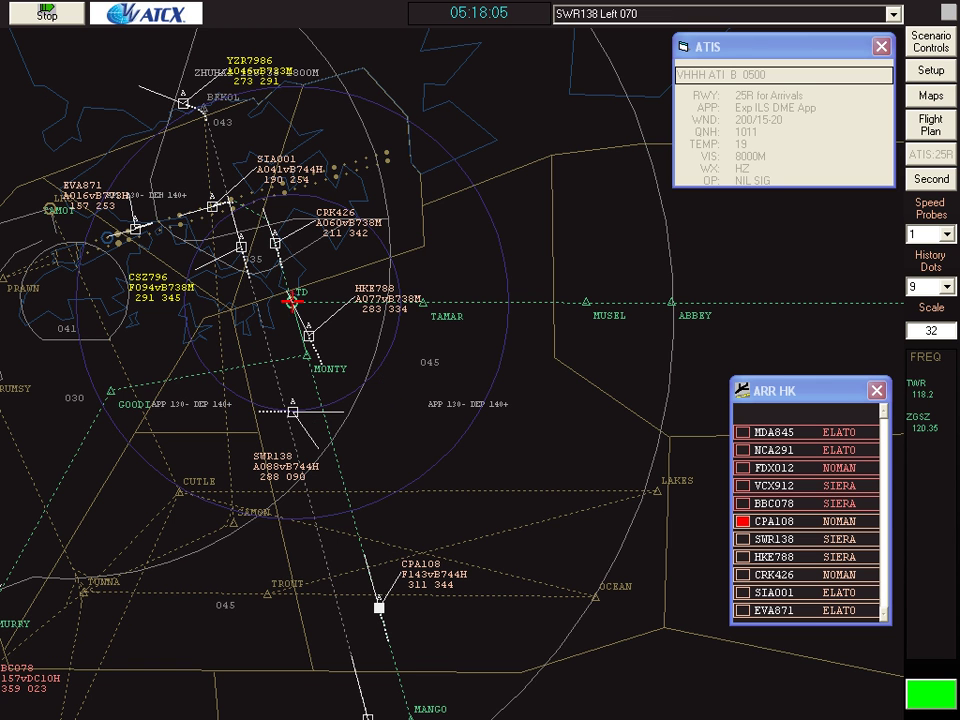
# Instruct CSZ796 to descend to 070, and move CRK426's label east and SIA001's label northwest of their symbols.
pyautogui.moveTo(275, 242); pyautogui.dragTo(348, 252)
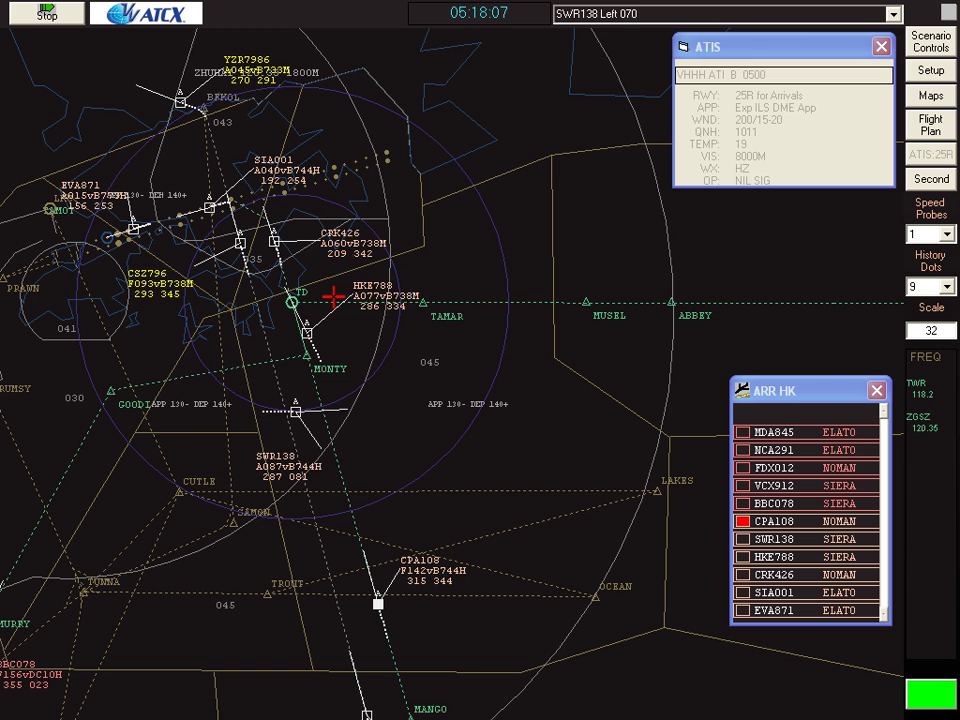
pyautogui.press('space')
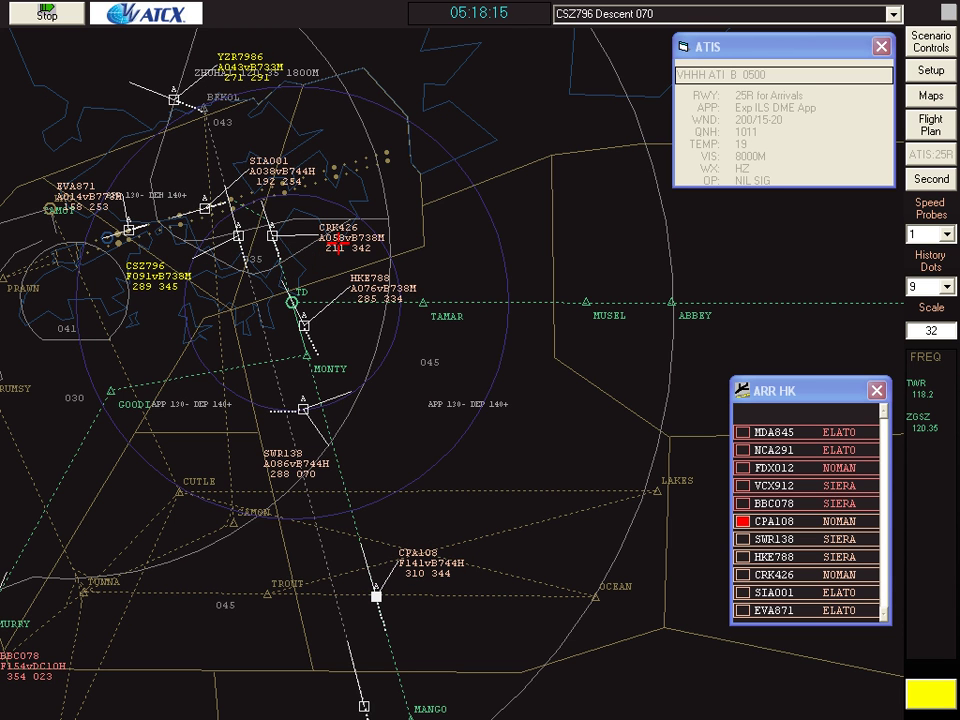
pyautogui.moveTo(204, 208); pyautogui.dragTo(111, 156)
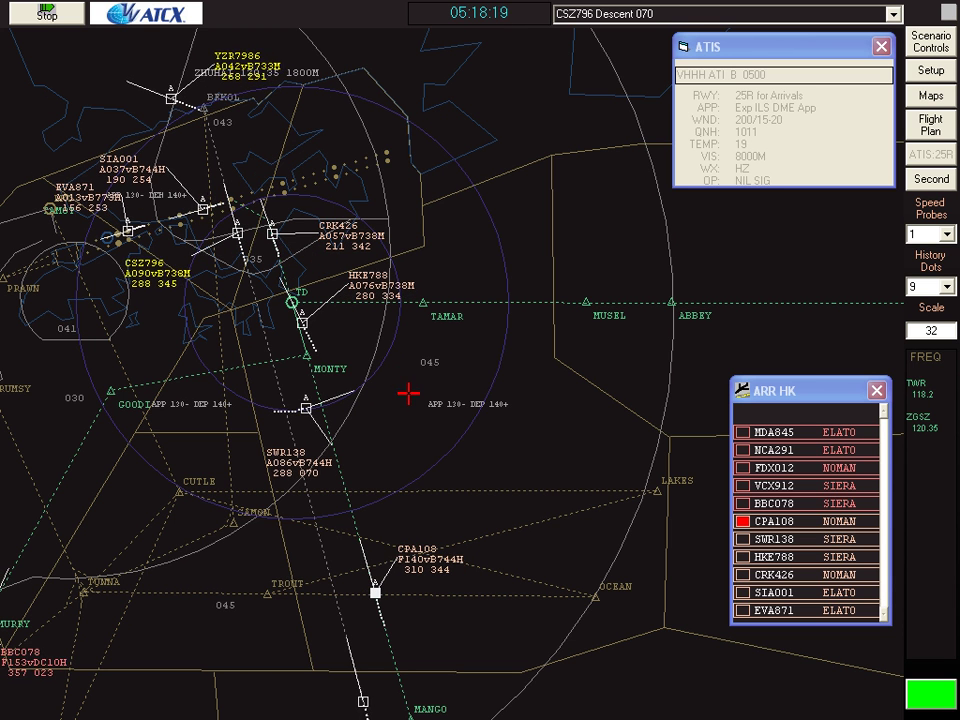
# Select AXM80 to display its label, shift EVA871's label farther west, and instruct SWR138 to track direct TD.
pyautogui.click(364, 693)
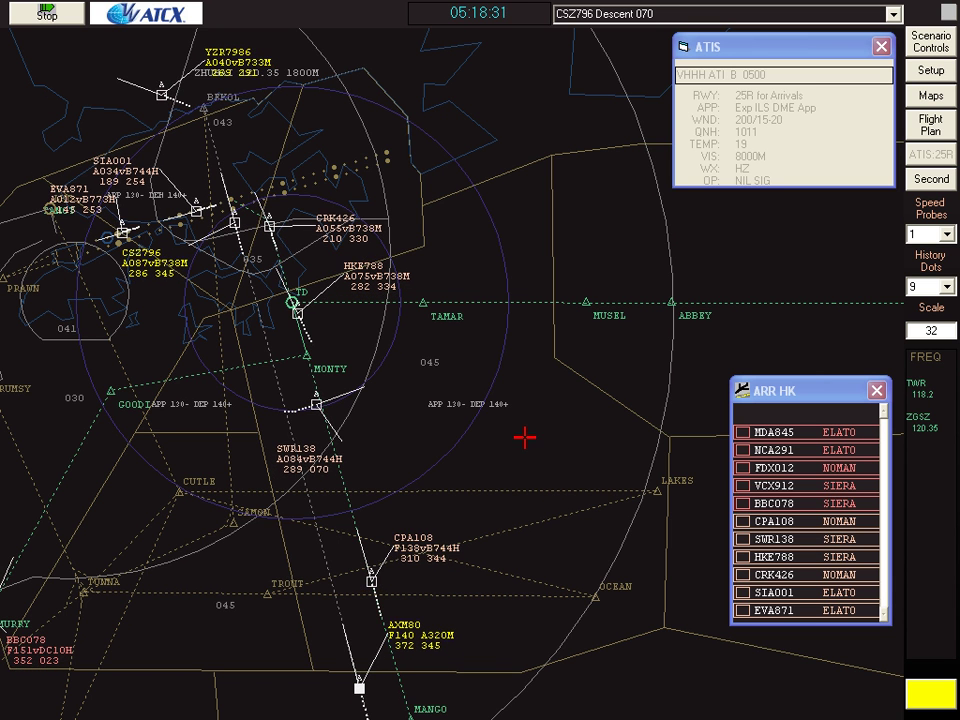
pyautogui.moveTo(119, 231); pyautogui.dragTo(26, 196)
pyautogui.press('space')
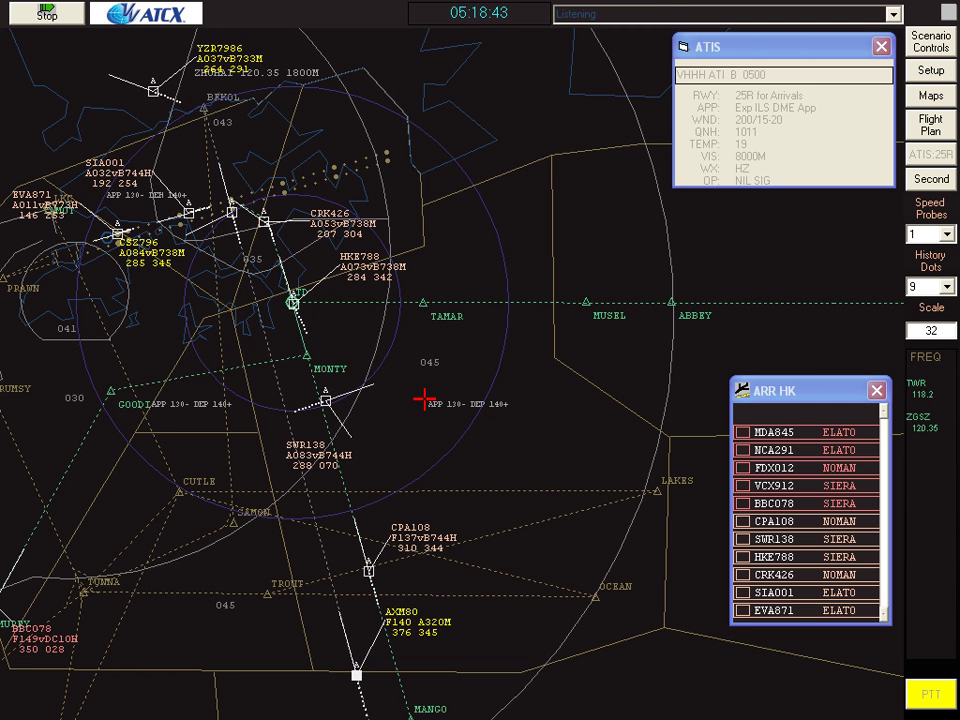
# Separate the overlapping traffic labels by placing CSZ796's northeast of its symbol and CRK426's southwest of its symbol.
pyautogui.moveTo(265, 219); pyautogui.dragTo(321, 193)
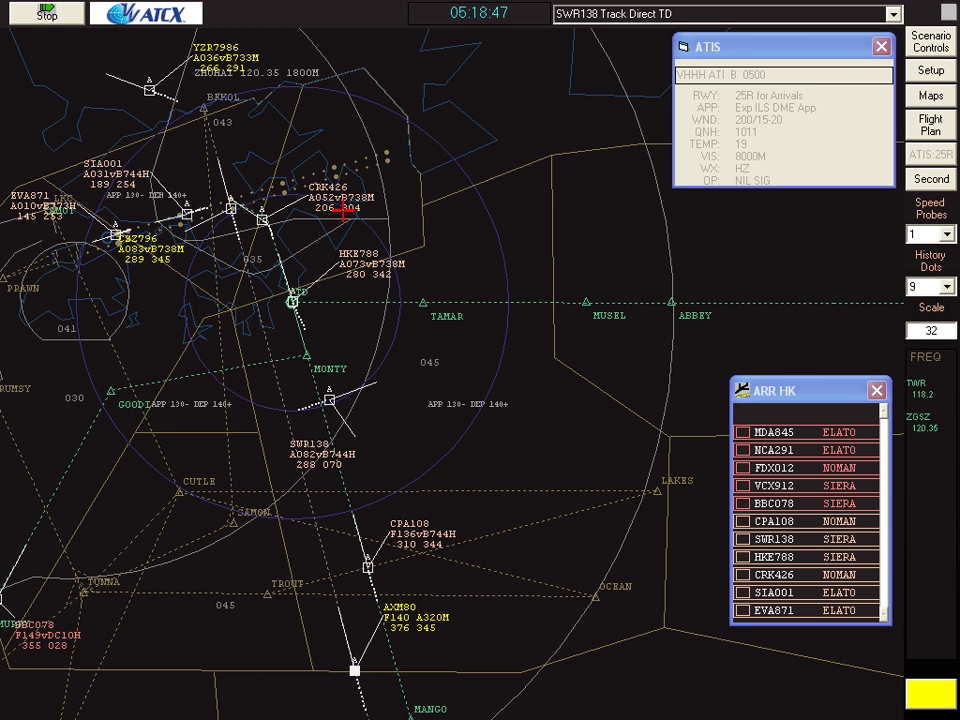
pyautogui.moveTo(233, 208); pyautogui.dragTo(276, 170)
pyautogui.moveTo(263, 235); pyautogui.dragTo(178, 272)
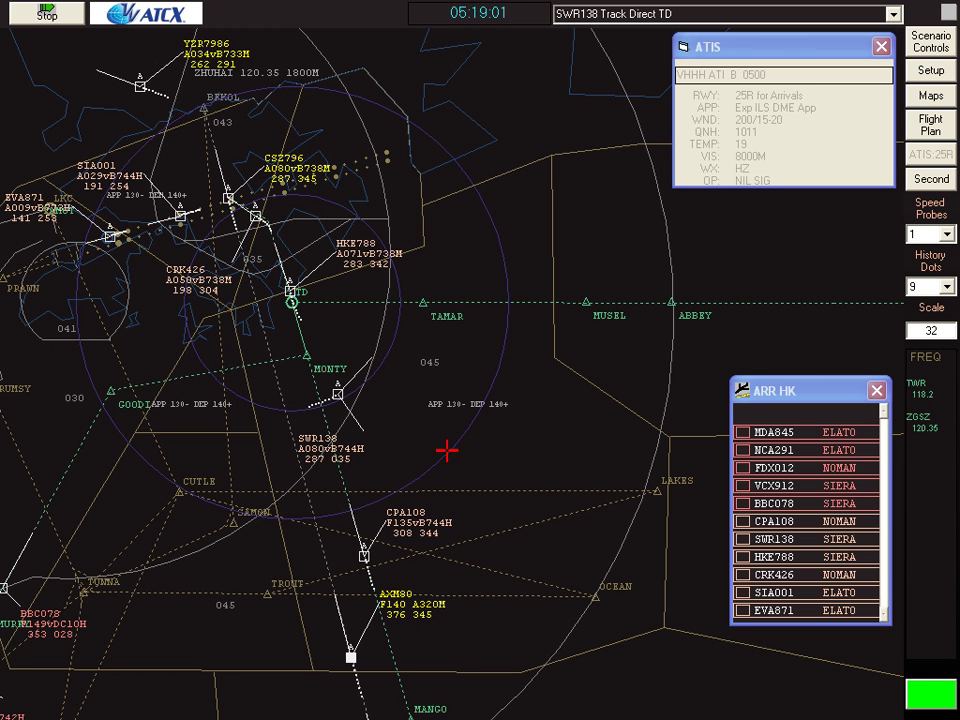
# Issue CSZ796 the instruction Descent S0180 with contact next unit on 120.35, and nudge SIA001's label away from EVA871's.
pyautogui.press('space')
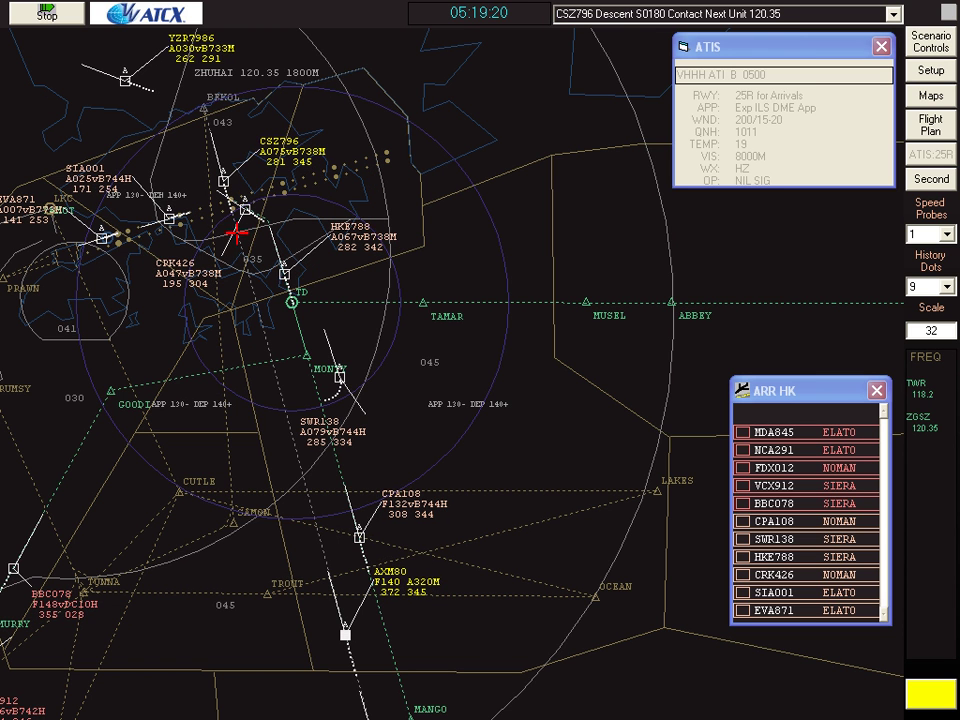
pyautogui.moveTo(108, 152); pyautogui.dragTo(64, 150)
pyautogui.click(349, 369)
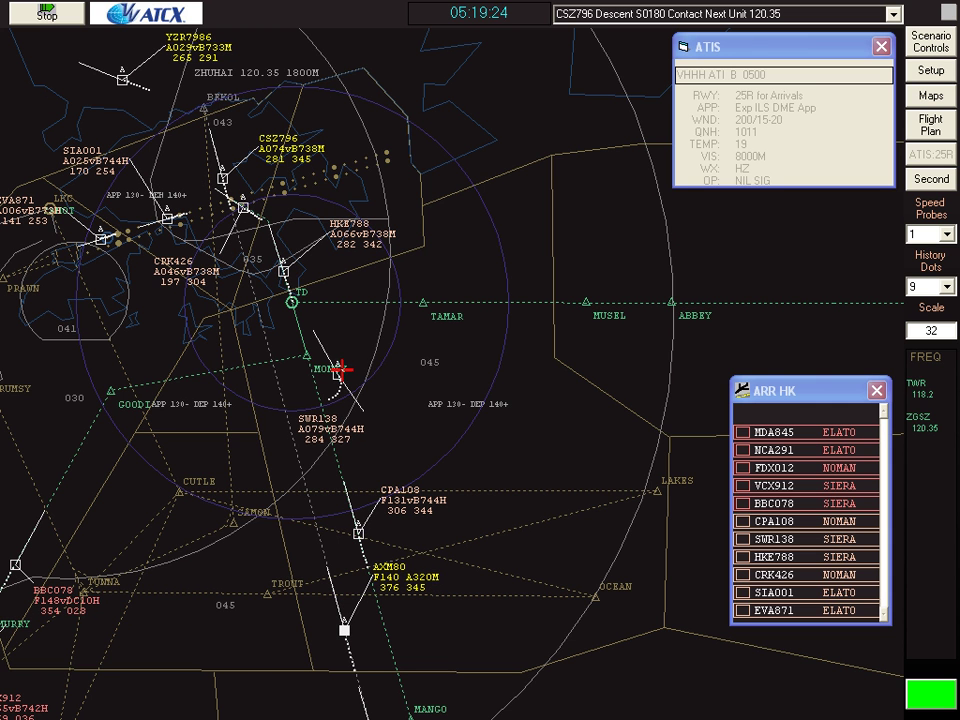